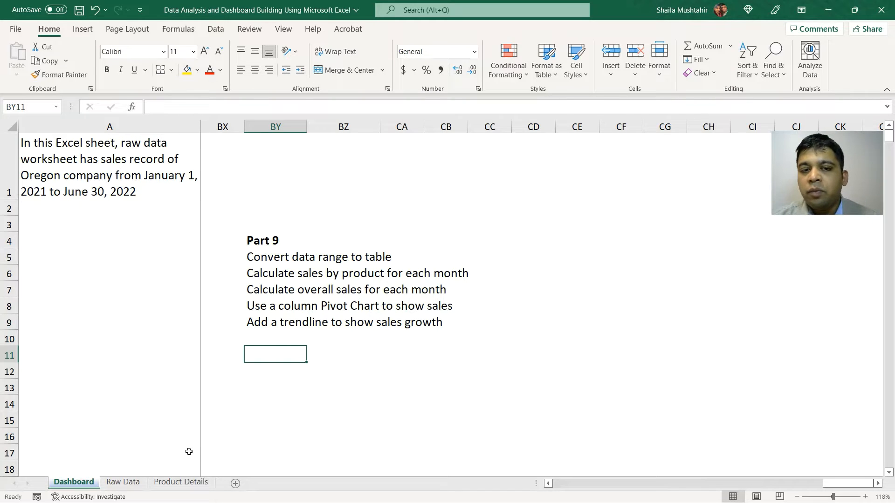
Step: Convert the whole raw data range on the Raw Data sheet into a table with headers
click(132, 484)
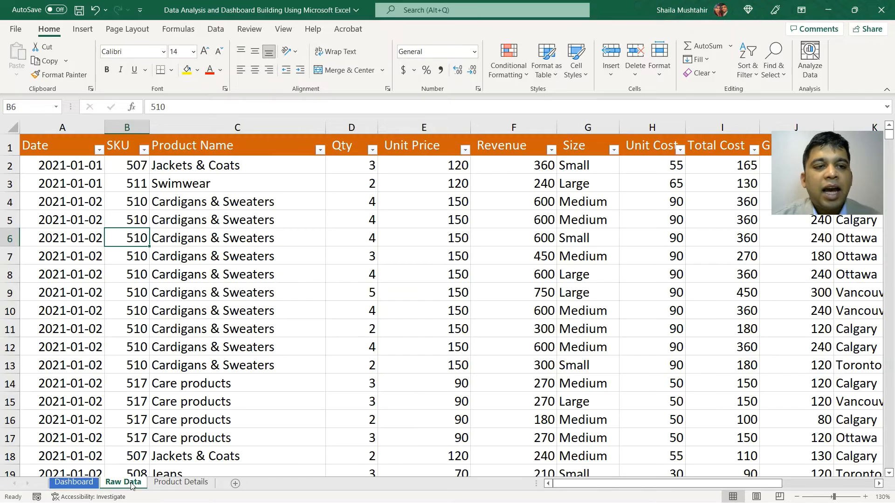
click(77, 123)
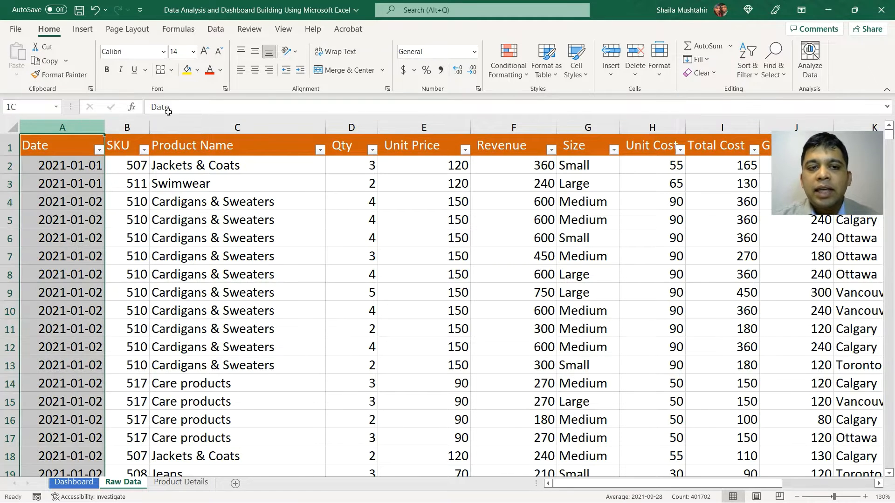
drag(168, 112, 774, 188)
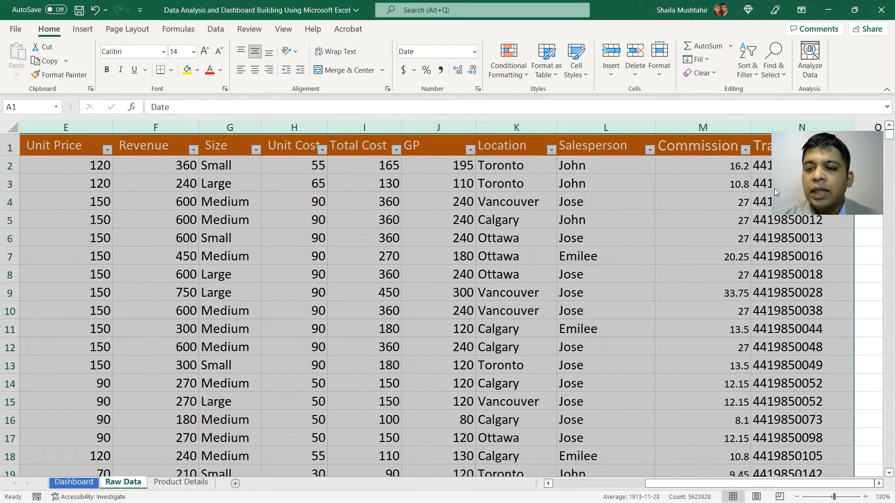
scroll(595, 303, left, 3)
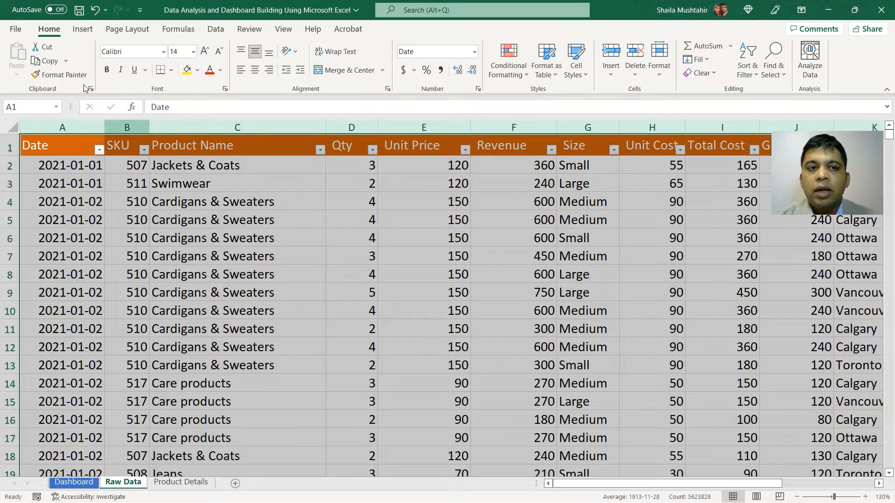
click(82, 29)
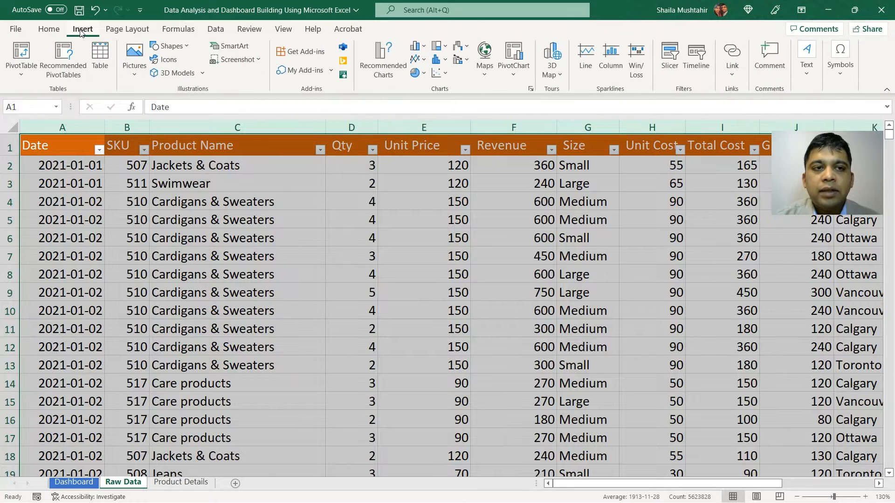
click(105, 66)
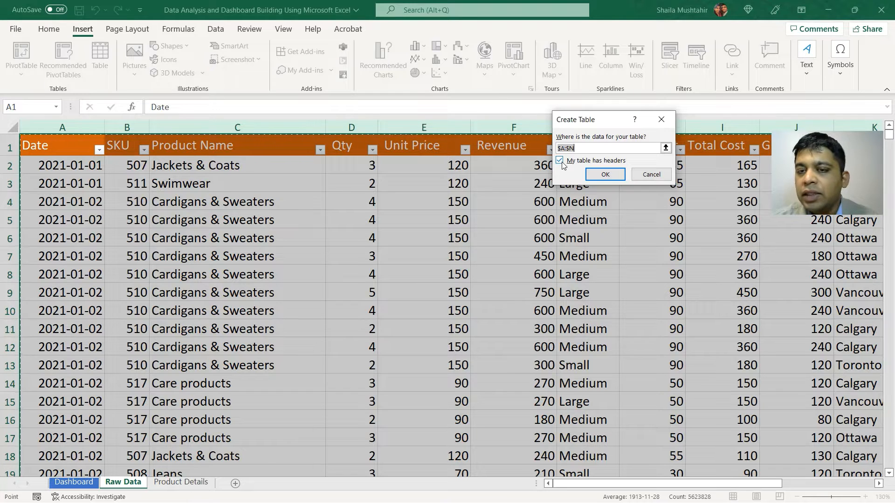
click(606, 174)
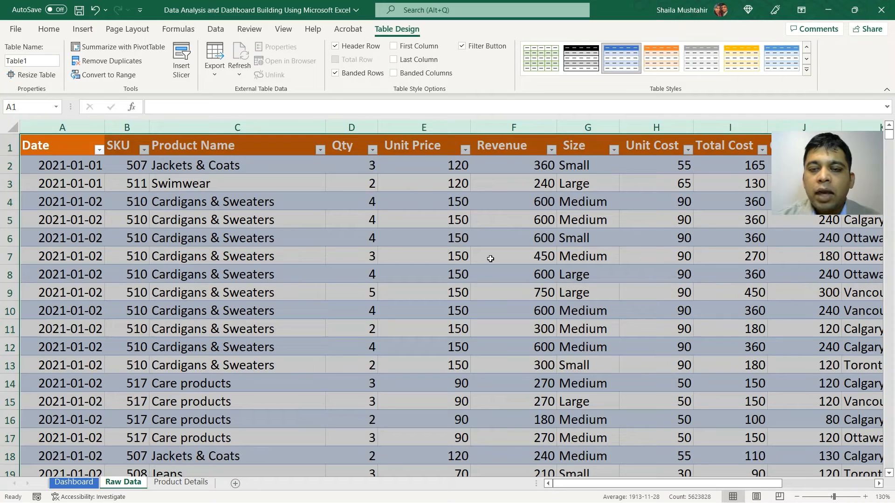
Step: Name the new table Oregonsales
scroll(361, 273, down, 5)
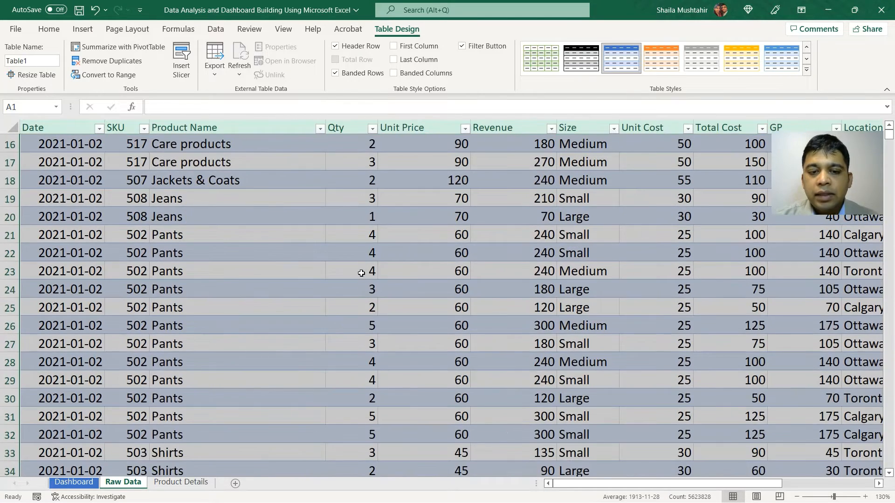
scroll(361, 273, up, 5)
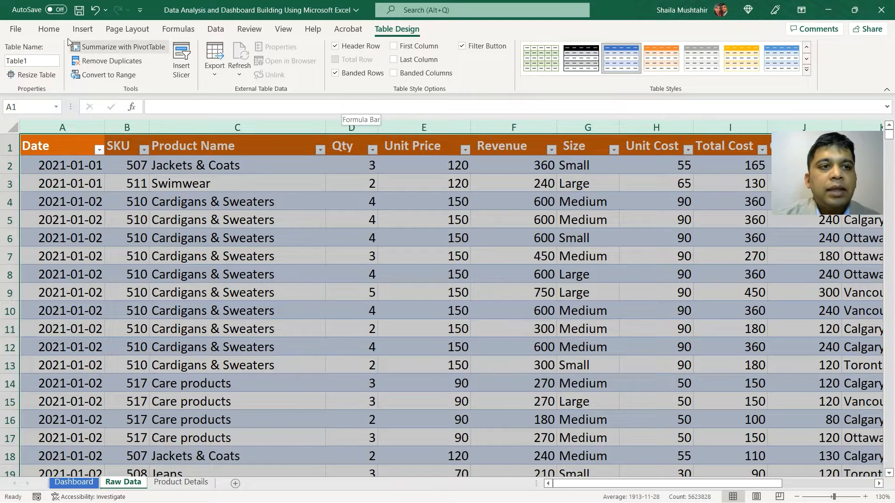
click(40, 62)
text(Oregon)
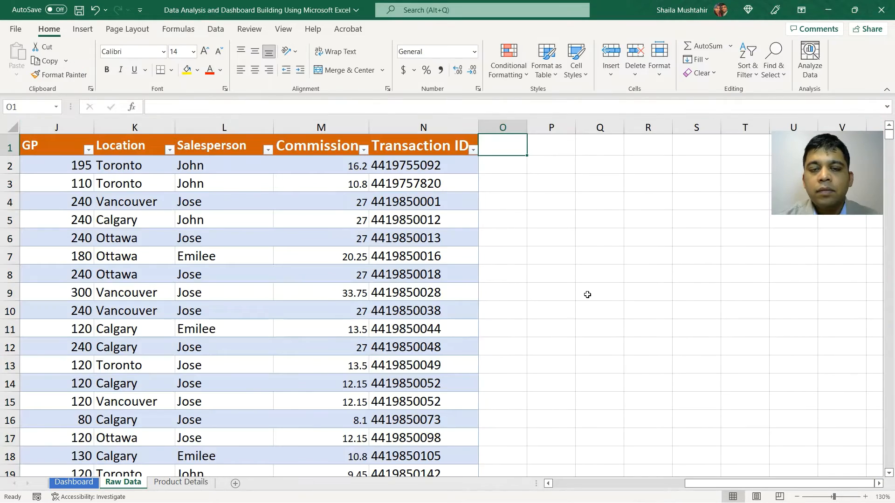
Step: Insert a PivotTable from the Oregonsales table into cell BY12 of the Dashboard sheet
scroll(301, 312, left, 10)
scroll(300, 312, left, 3)
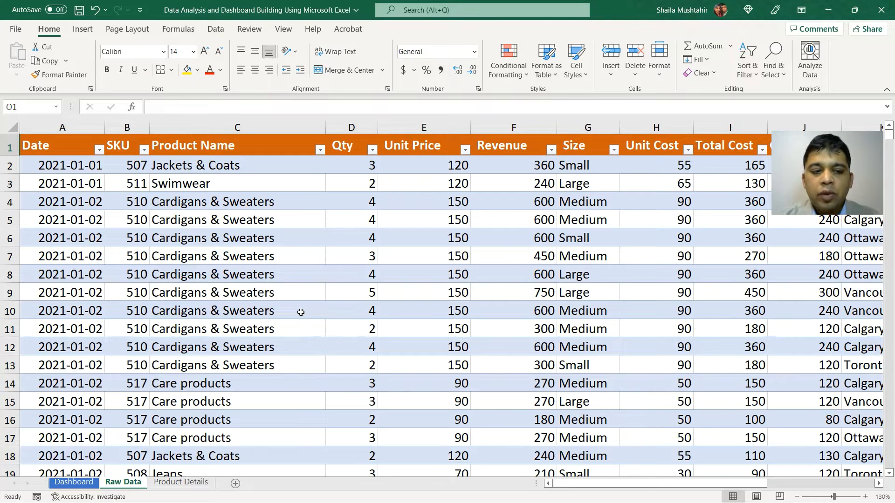
click(81, 485)
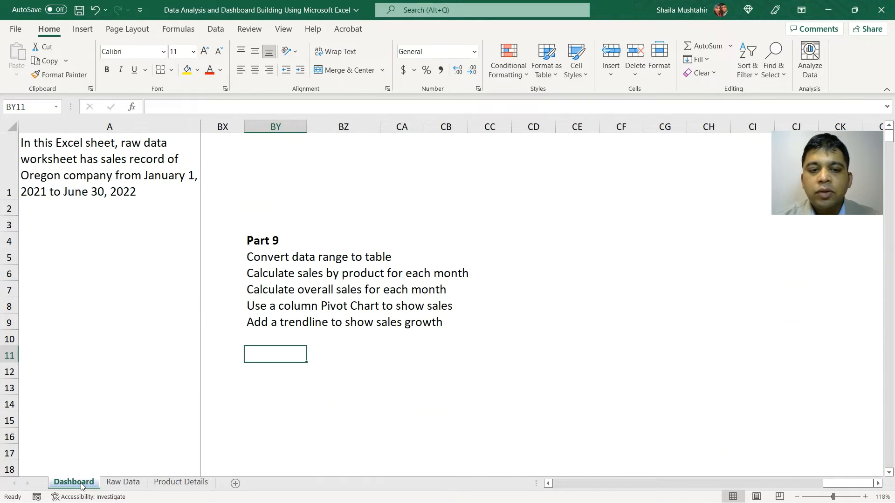
click(270, 378)
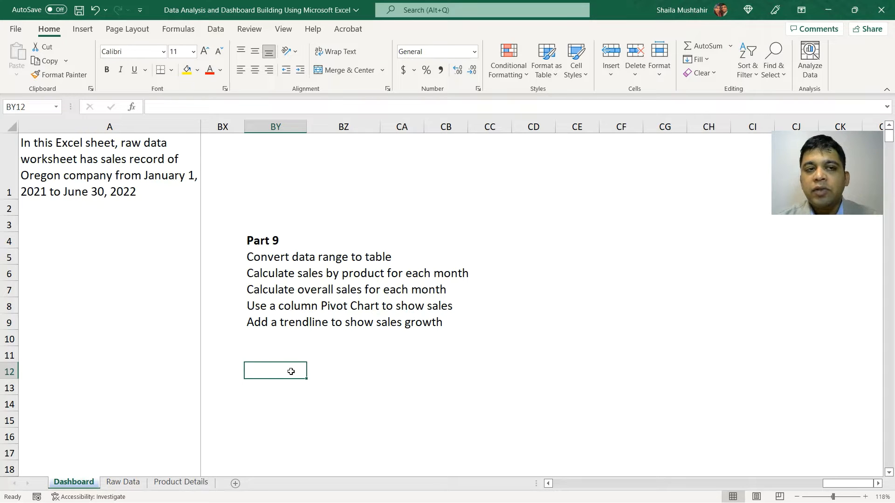
click(83, 29)
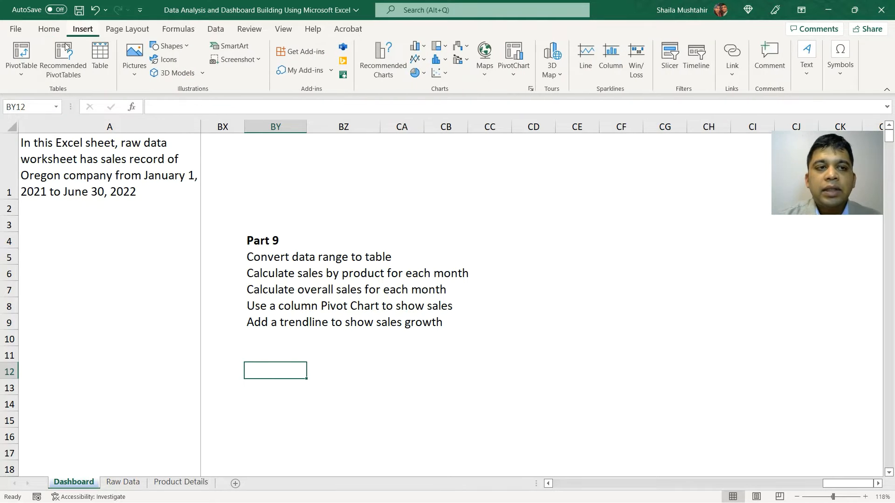
click(21, 51)
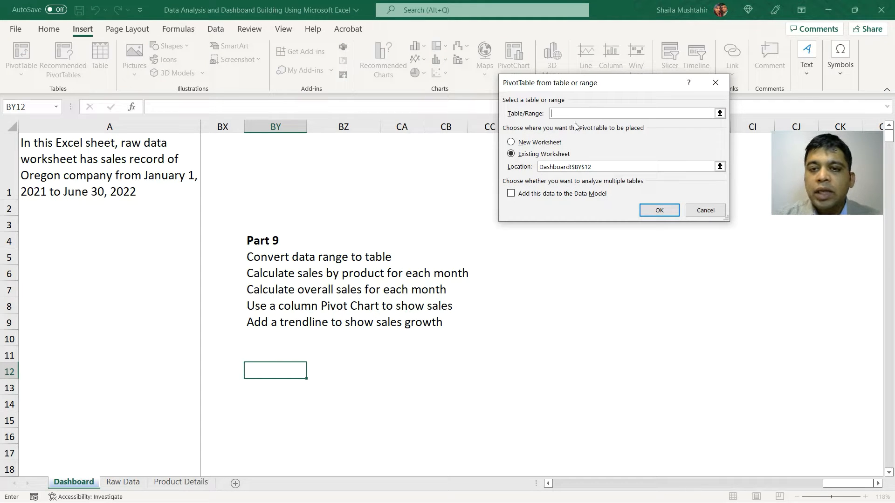
text(onsales)
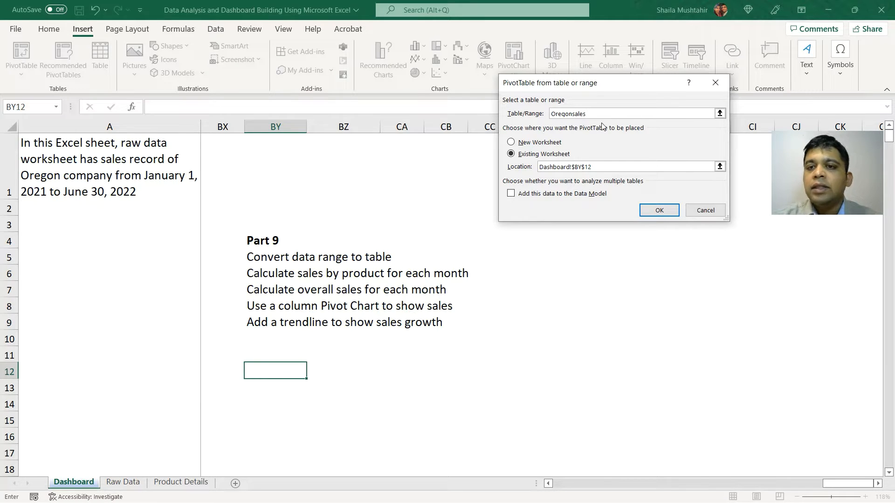
click(667, 214)
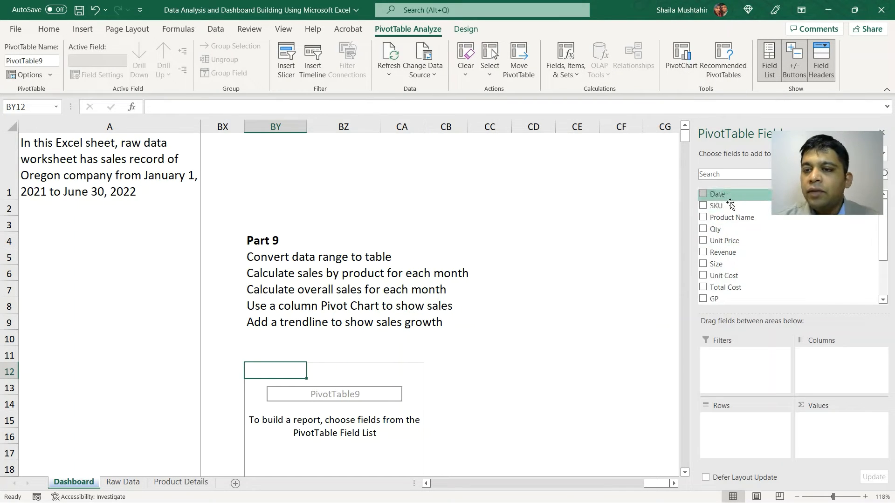
Step: Add a new column headed Test1 in cell O1 beside the table on the Raw Data sheet
scroll(739, 294, down, 2)
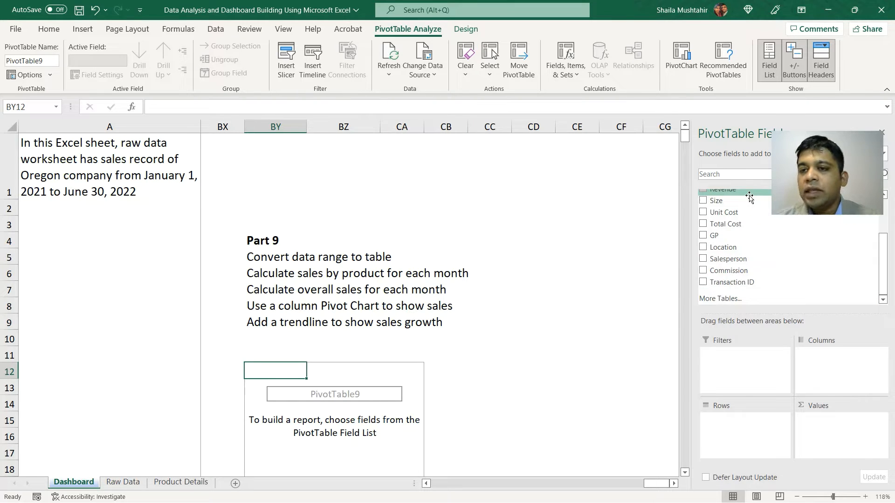
scroll(750, 196, up, 2)
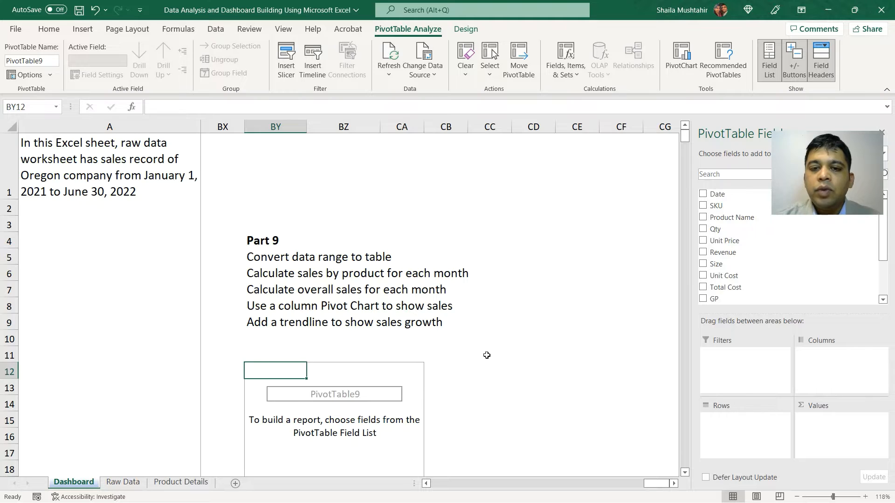
scroll(487, 355, down, 1)
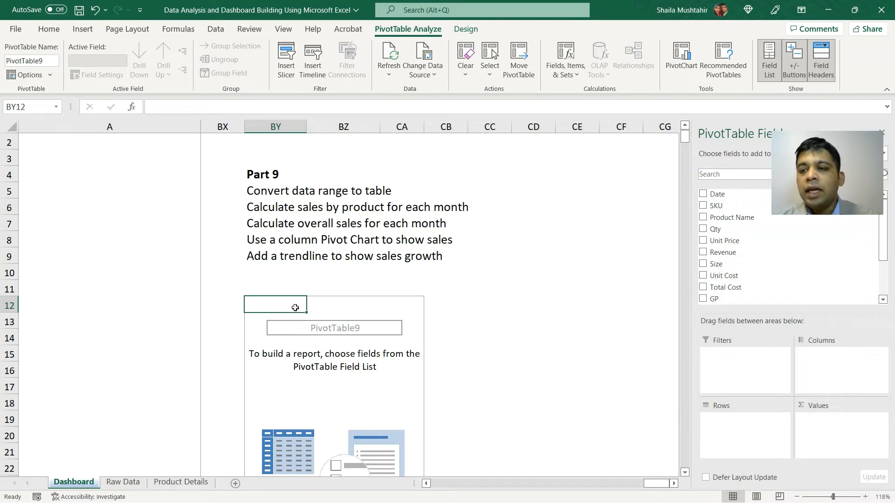
click(123, 482)
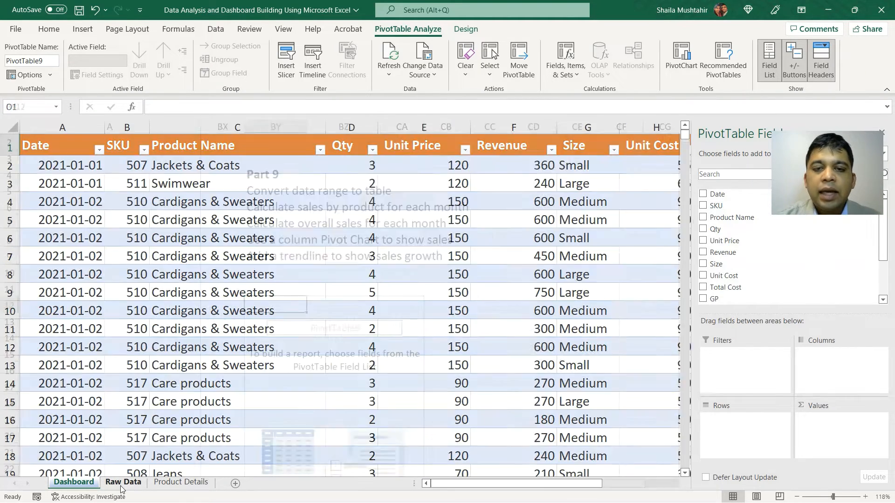
scroll(497, 296, right, 5)
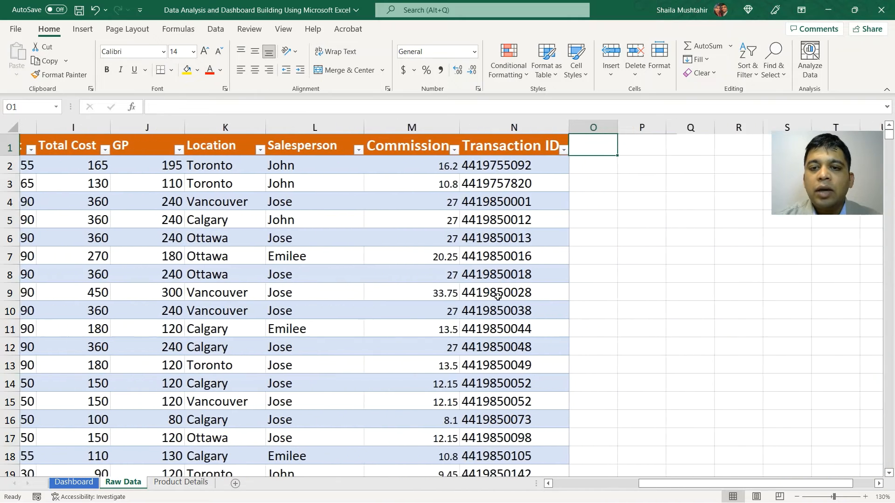
text(Test1)
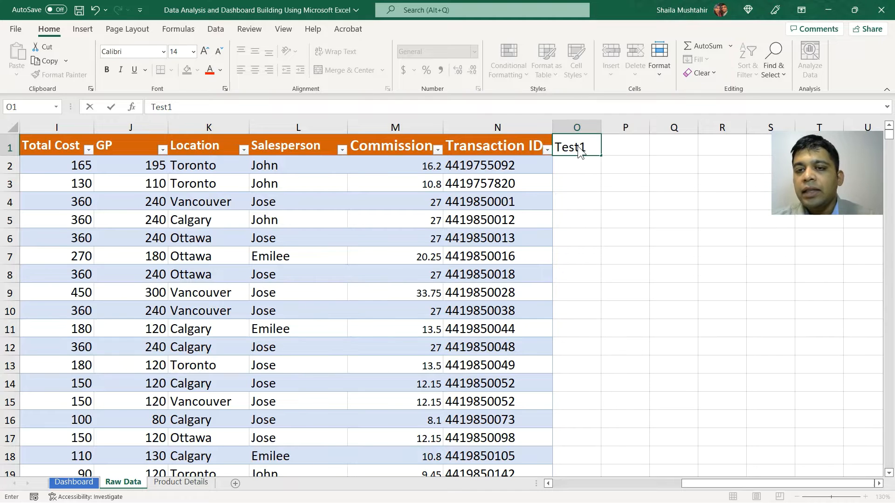
key(Return)
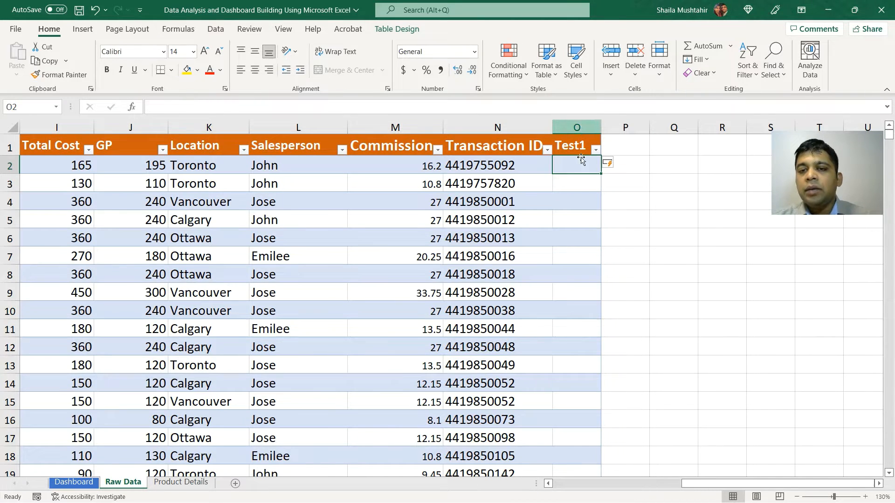
Step: Refresh the PivotTable on the Dashboard sheet
click(73, 482)
right_click(268, 308)
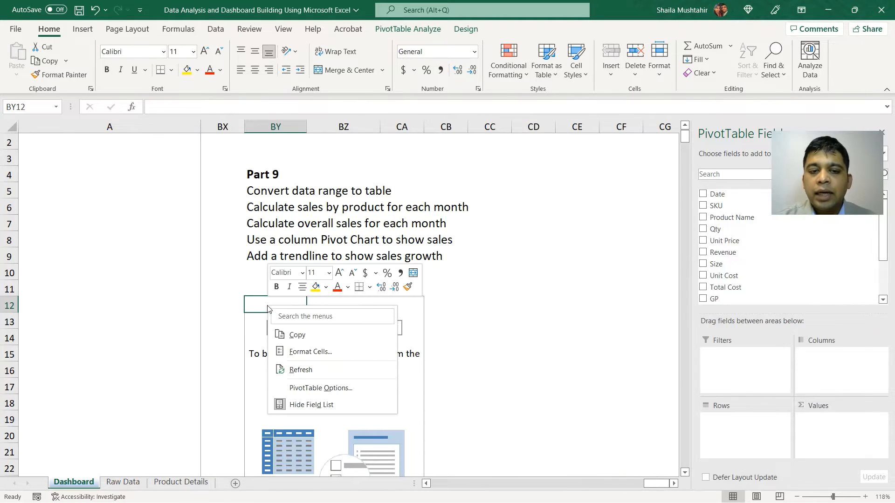
click(310, 371)
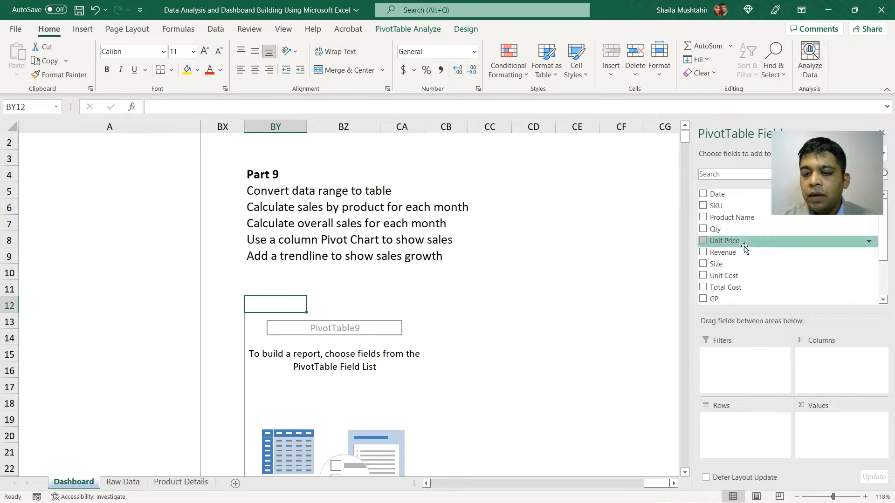
Step: Add the Date field to the PivotTable rows
scroll(744, 248, down, 2)
scroll(744, 248, down, 1)
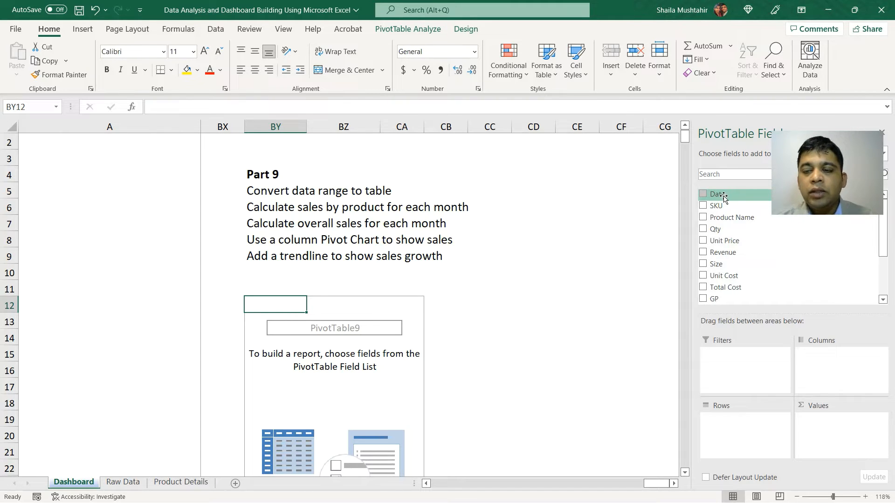
drag(724, 198, 737, 422)
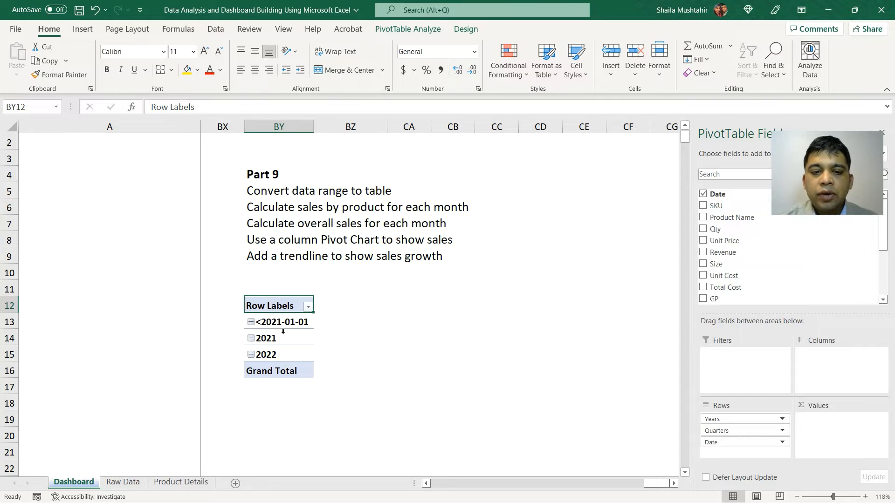
Step: Expand the 2021 year and its first quarter to examine the automatic date grouping
scroll(283, 331, down, 1)
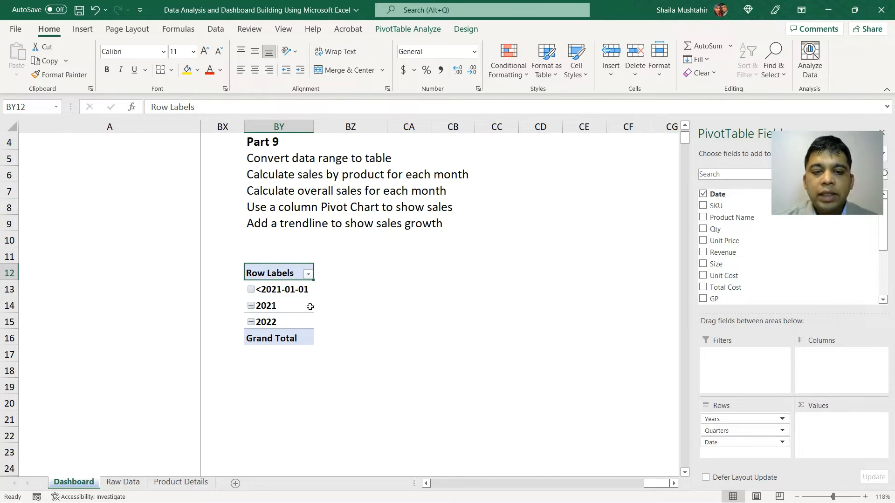
click(251, 306)
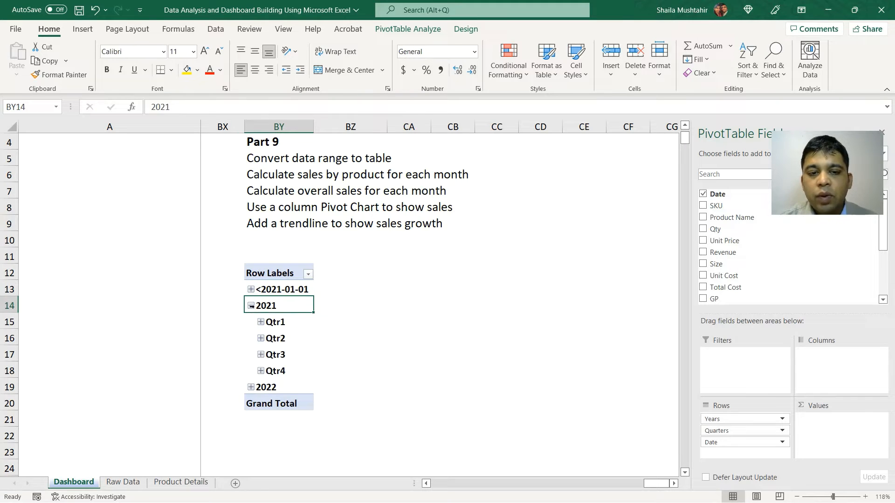
click(260, 322)
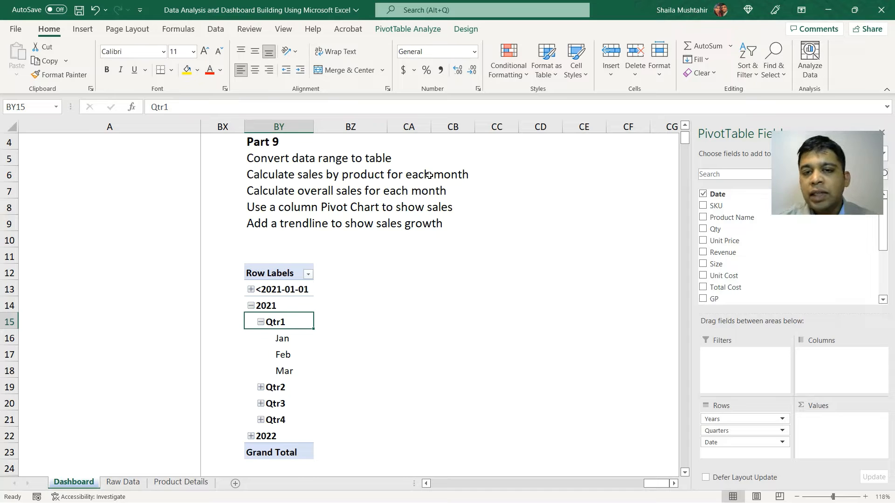
click(726, 432)
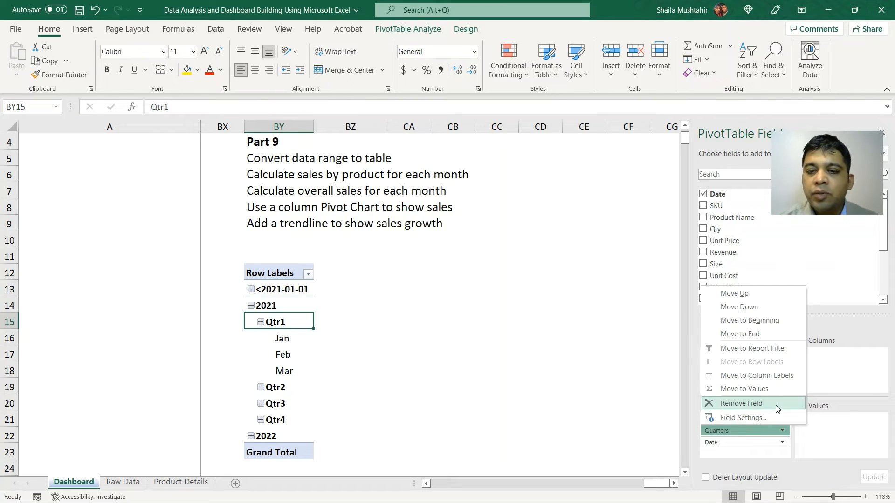
Step: Regroup the PivotTable dates by Months and Years only, dropping the Quarters grouping
click(288, 322)
right_click(288, 322)
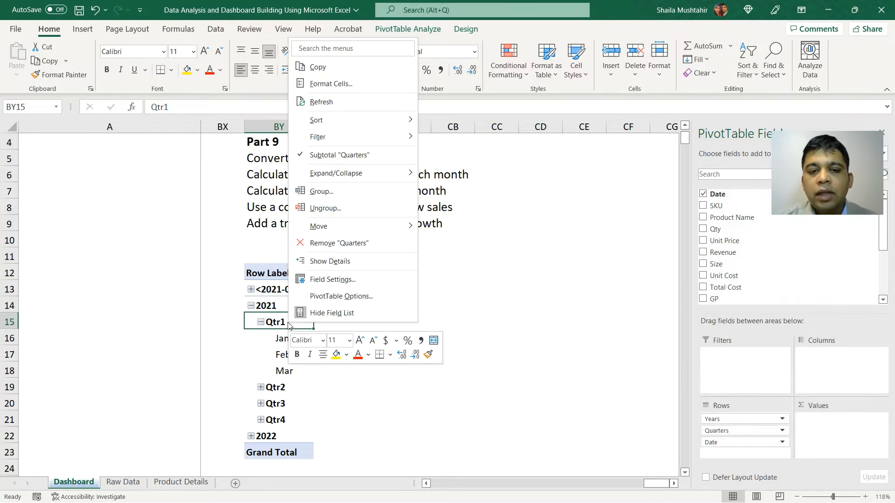
click(333, 191)
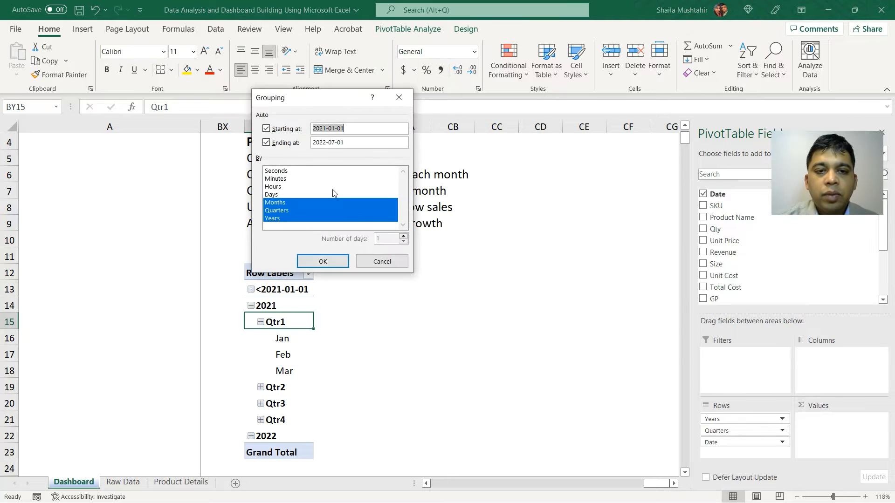
click(281, 213)
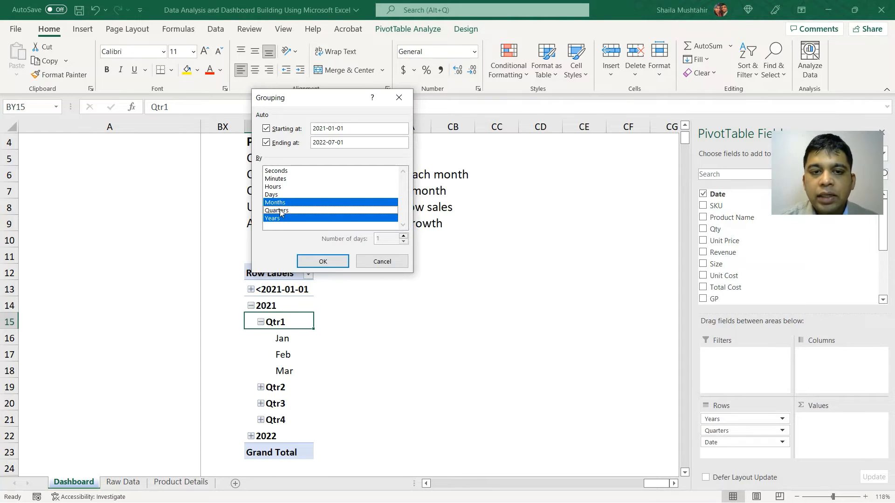
click(332, 261)
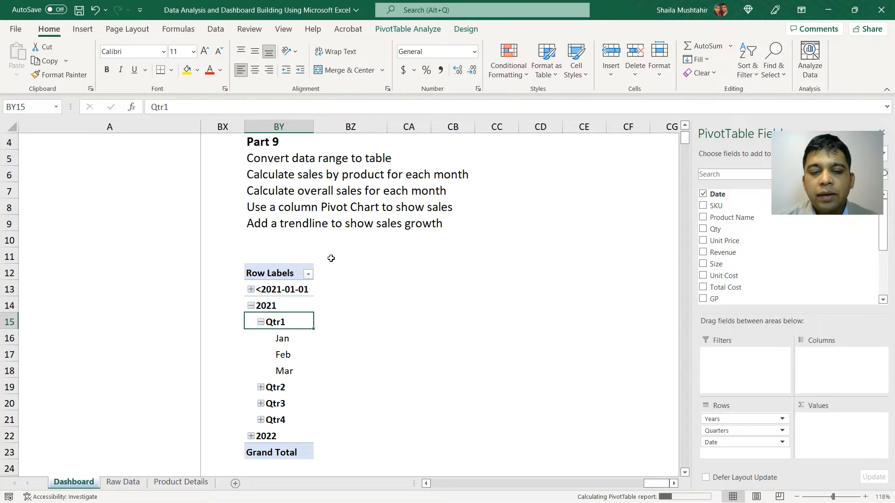
Step: Add the Product Name field to the PivotTable columns
scroll(334, 322, down, 3)
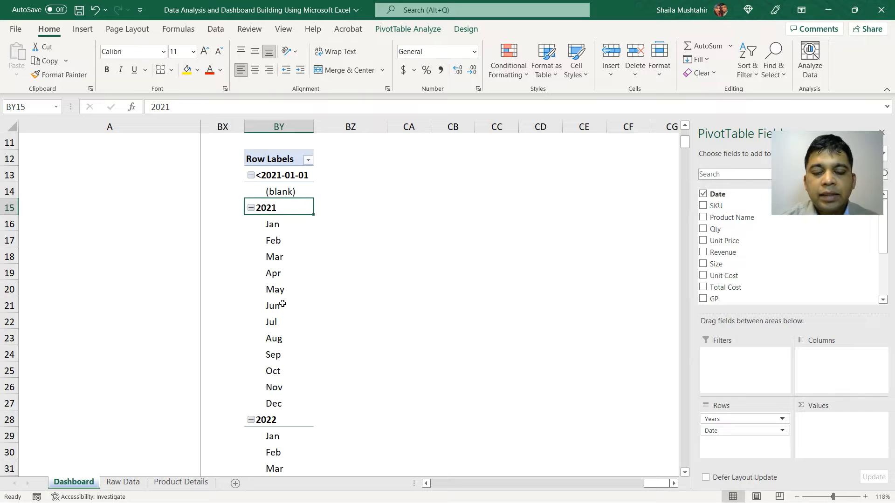
scroll(284, 230, down, 3)
scroll(306, 337, up, 2)
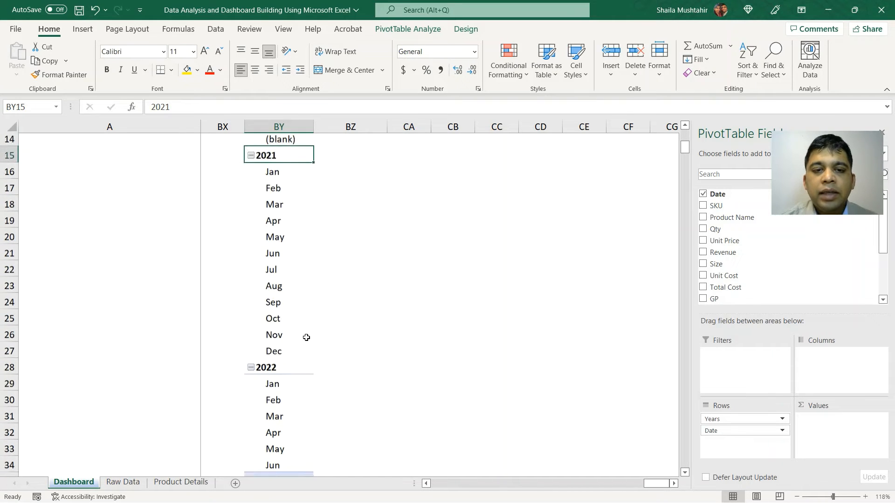
scroll(288, 283, up, 4)
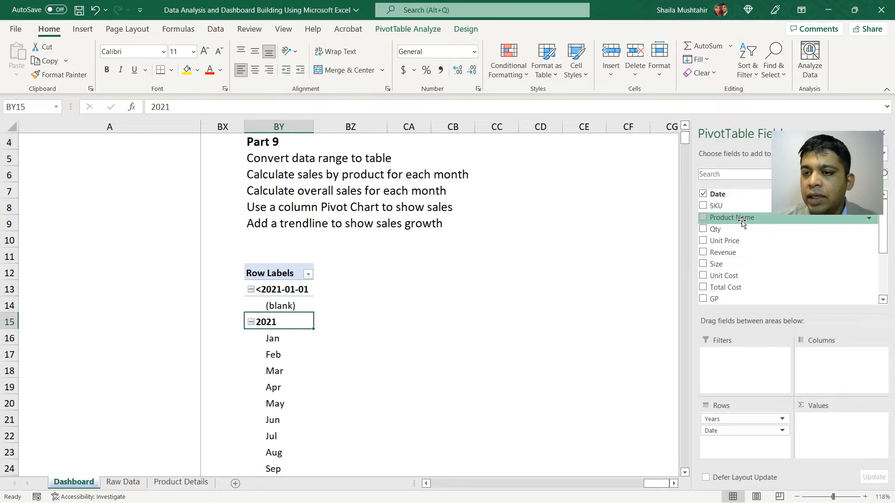
drag(743, 223, 811, 358)
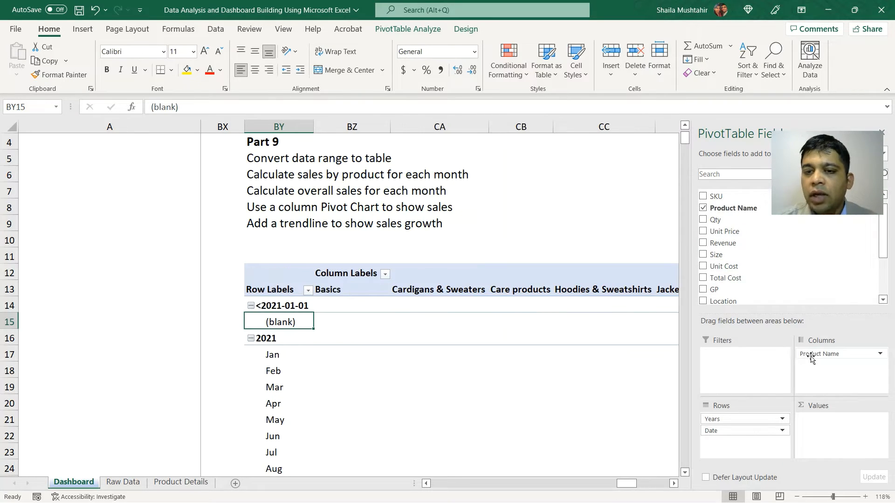
Step: Add the Revenue field to the PivotTable values
scroll(506, 318, right, 4)
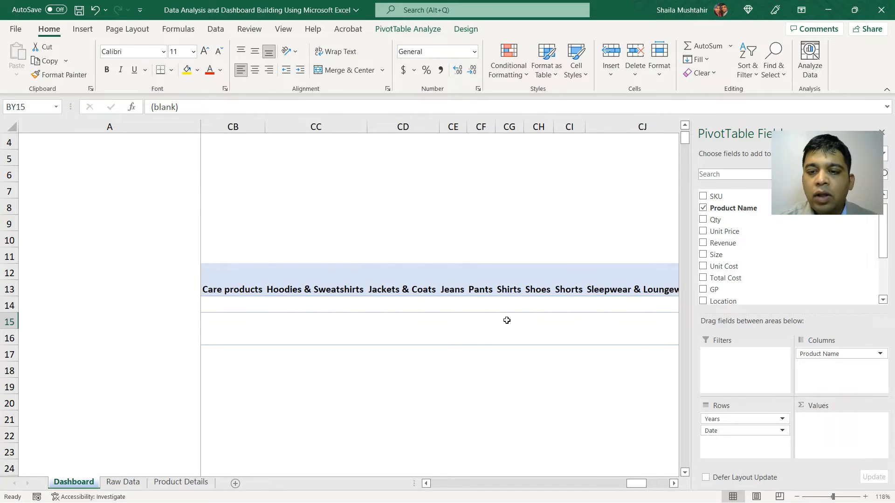
scroll(507, 320, right, 1)
scroll(506, 321, left, 6)
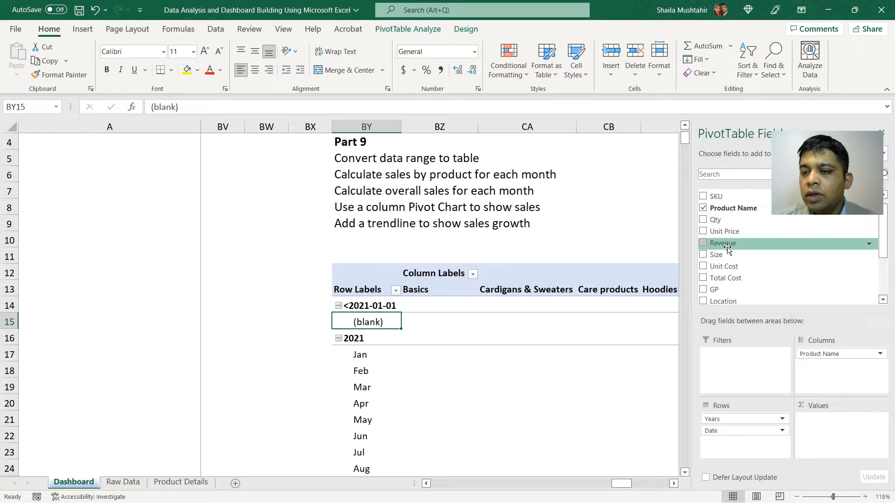
drag(729, 248, 823, 419)
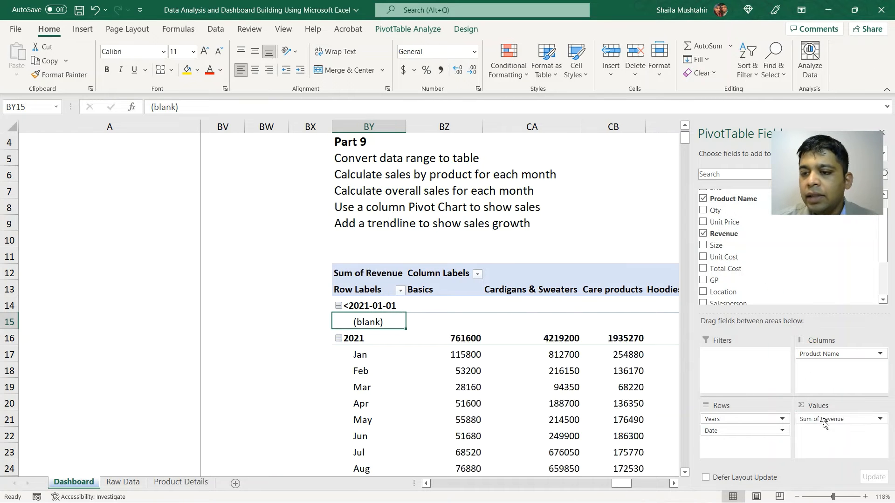
Step: Scroll through the PivotTable to review monthly revenue for each product and the grand totals
scroll(557, 402, down, 2)
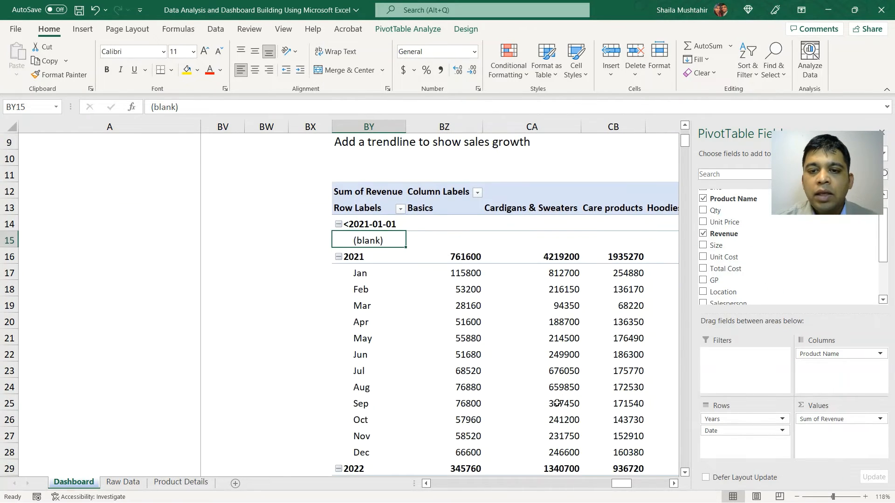
scroll(557, 403, right, 1)
scroll(403, 334, right, 3)
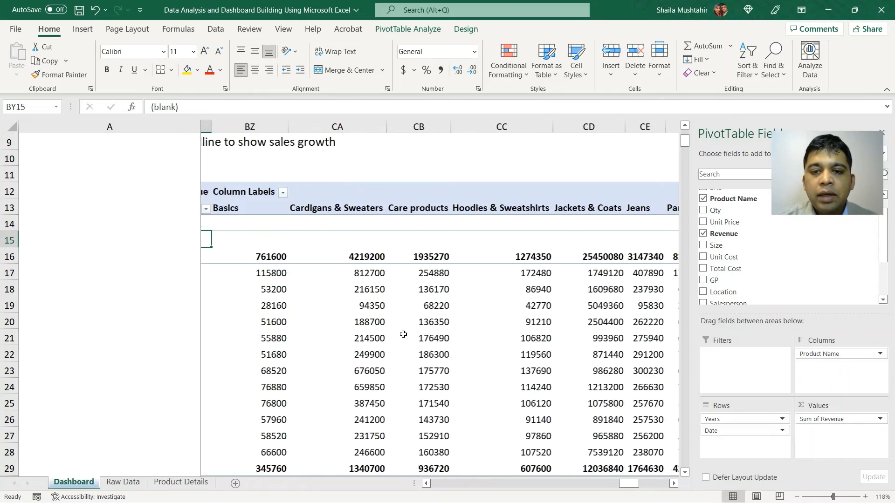
scroll(403, 334, left, 1)
scroll(404, 335, right, 4)
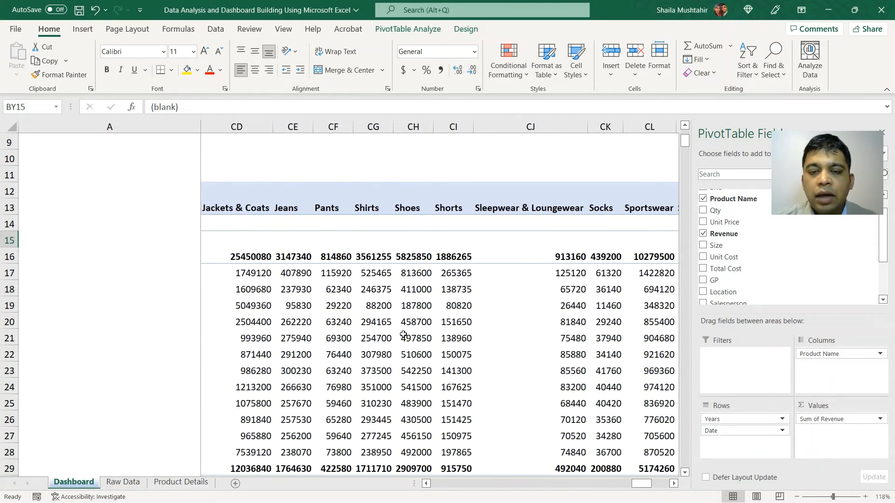
scroll(424, 238, right, 8)
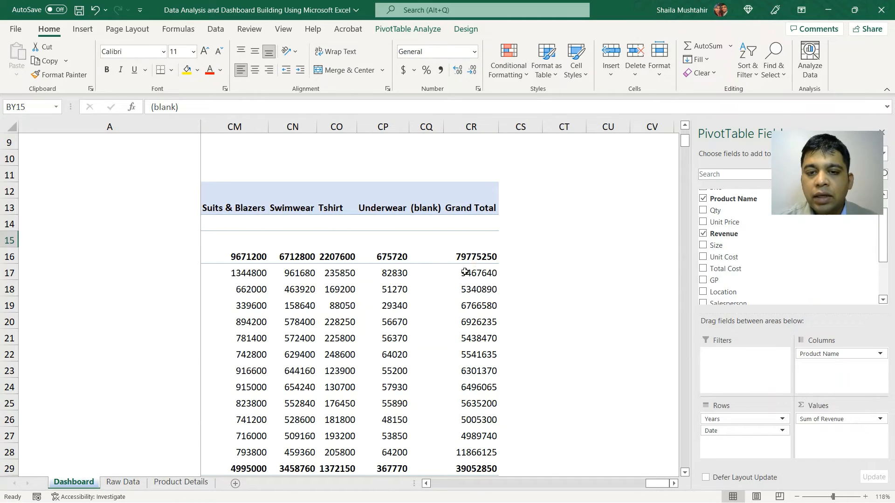
scroll(447, 290, left, 6)
scroll(446, 289, left, 10)
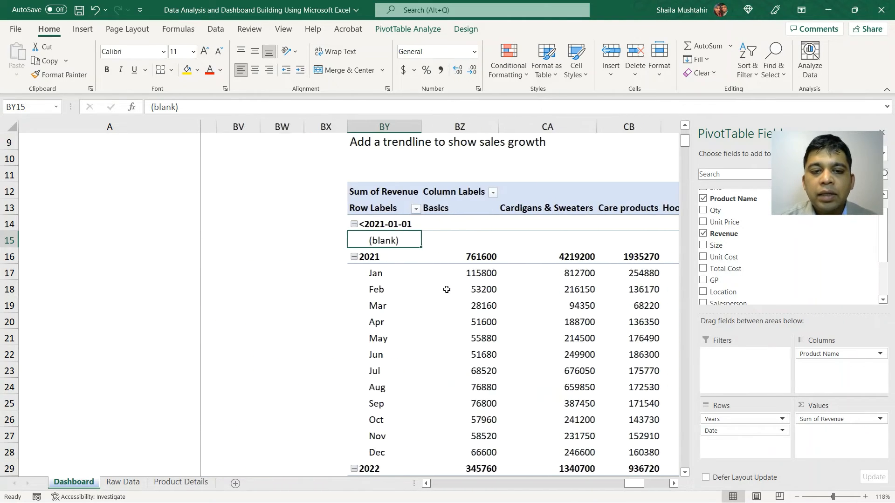
scroll(447, 290, right, 2)
scroll(446, 289, down, 3)
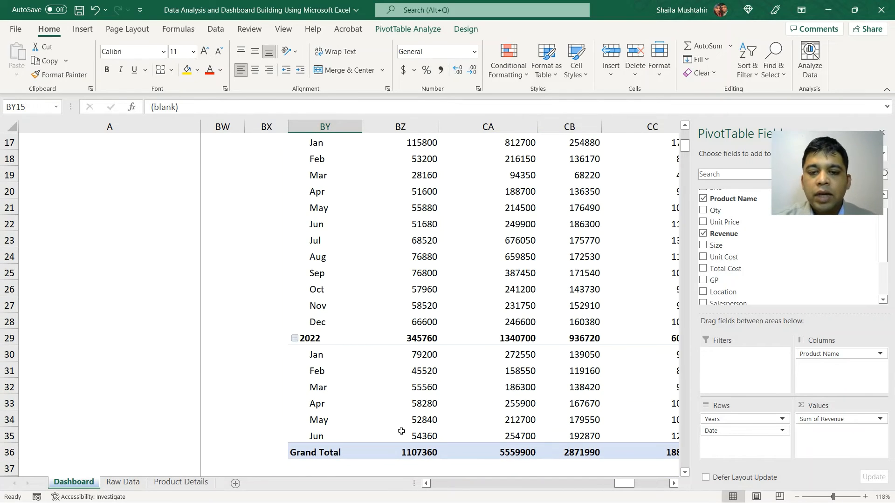
scroll(475, 426, up, 5)
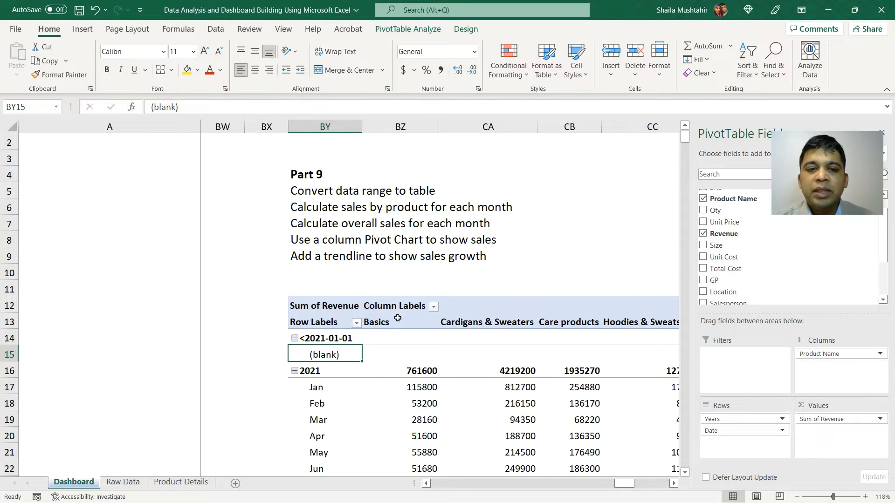
Step: Remove the Product Name field from the PivotTable columns
key(alt+F1)
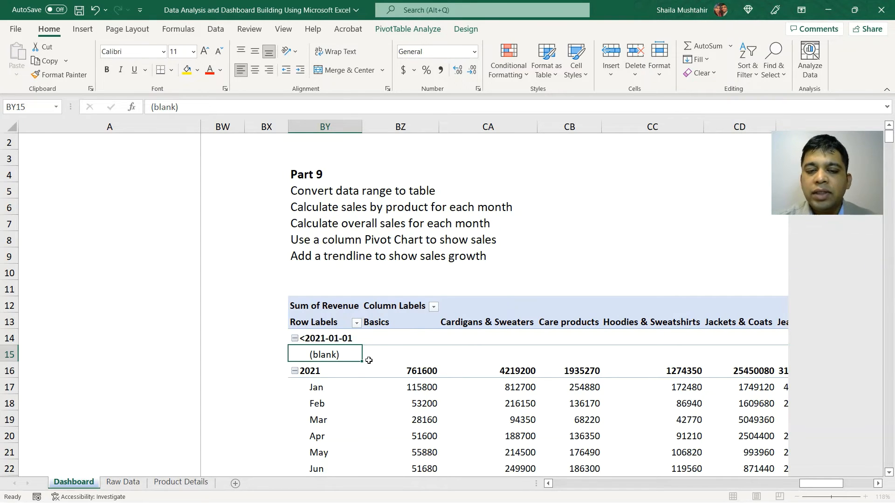
click(397, 362)
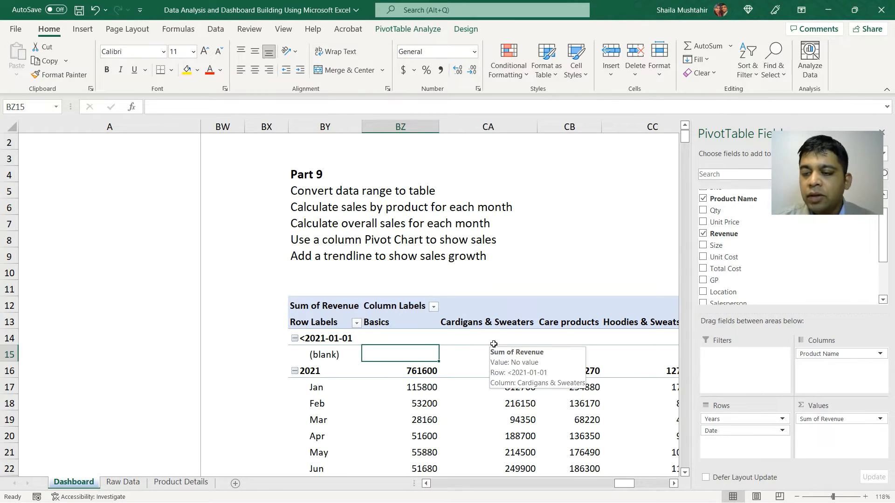
click(835, 353)
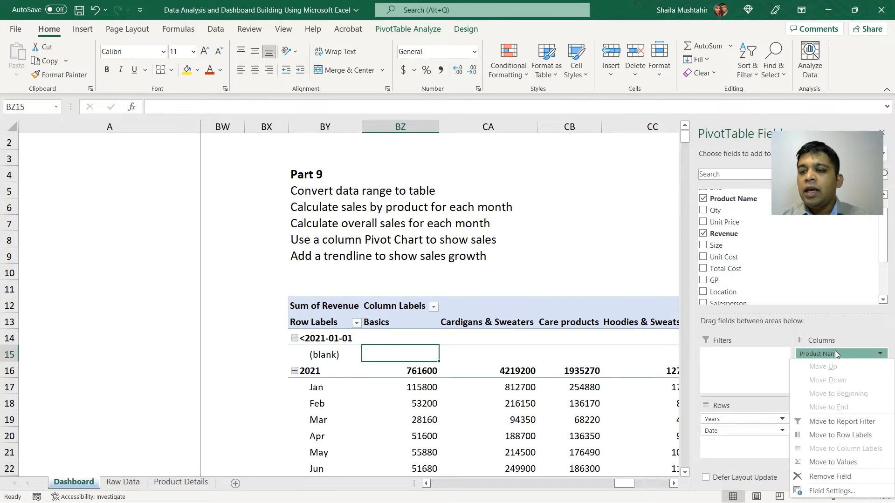
click(839, 476)
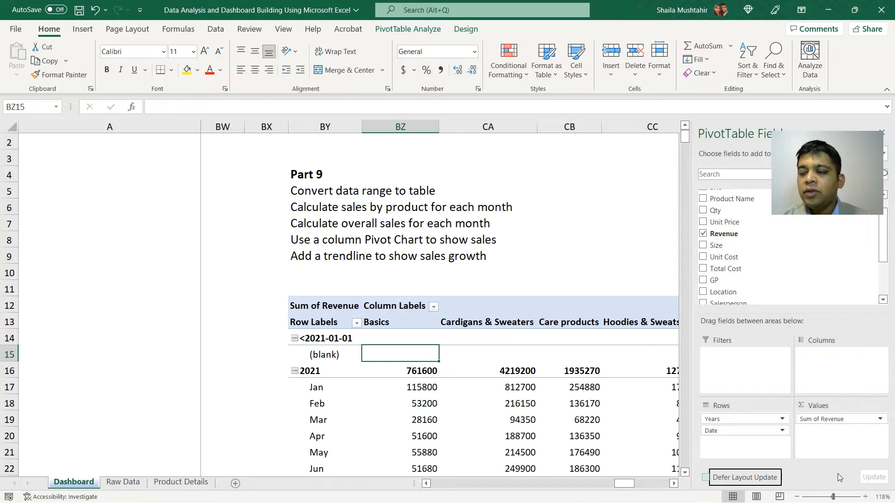
Step: Format the Sum of Revenue column as Currency with no decimal places
scroll(496, 374, down, 4)
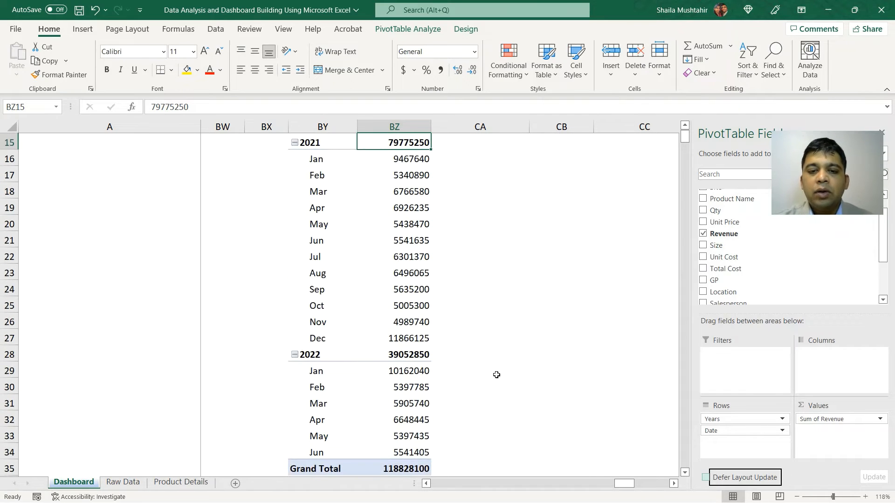
scroll(406, 334, up, 2)
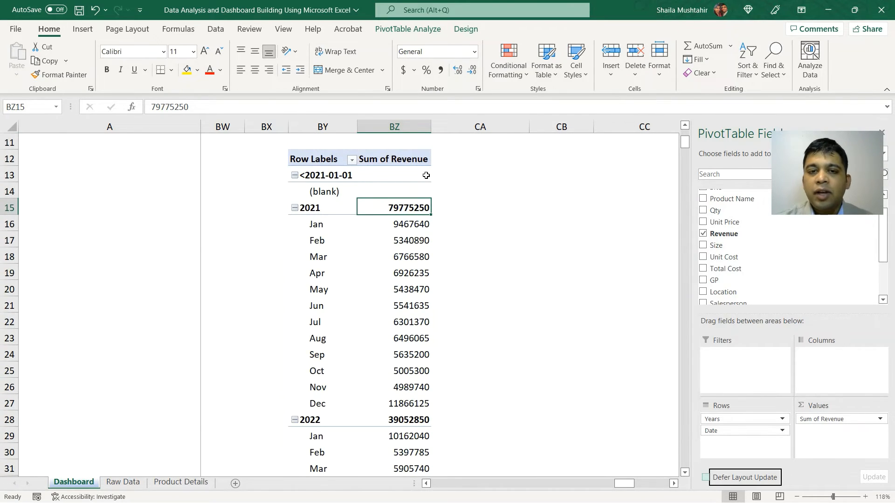
scroll(407, 170, up, 1)
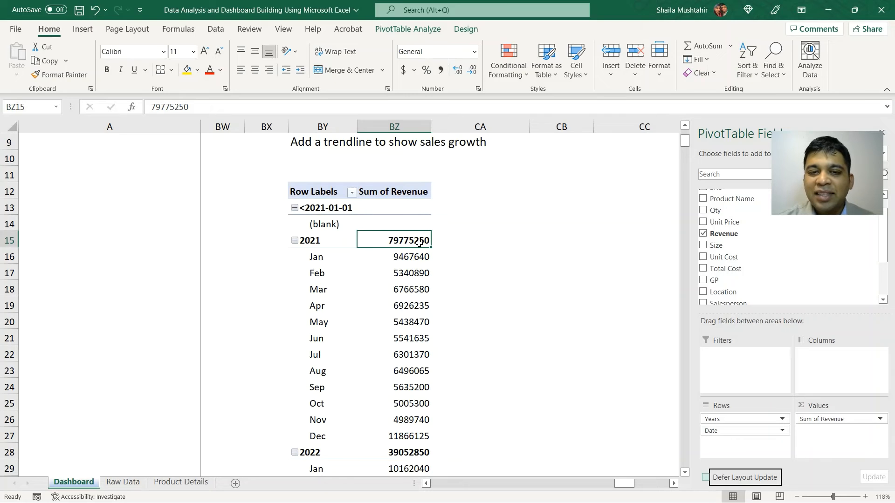
click(426, 126)
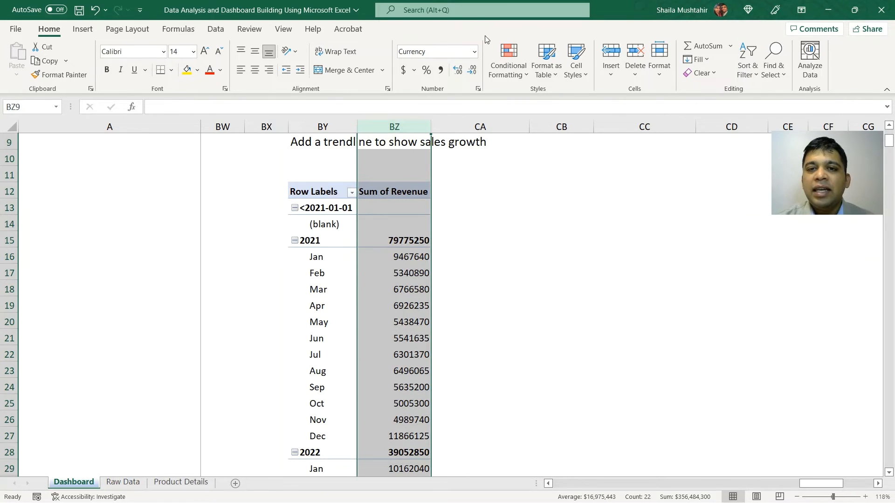
click(474, 51)
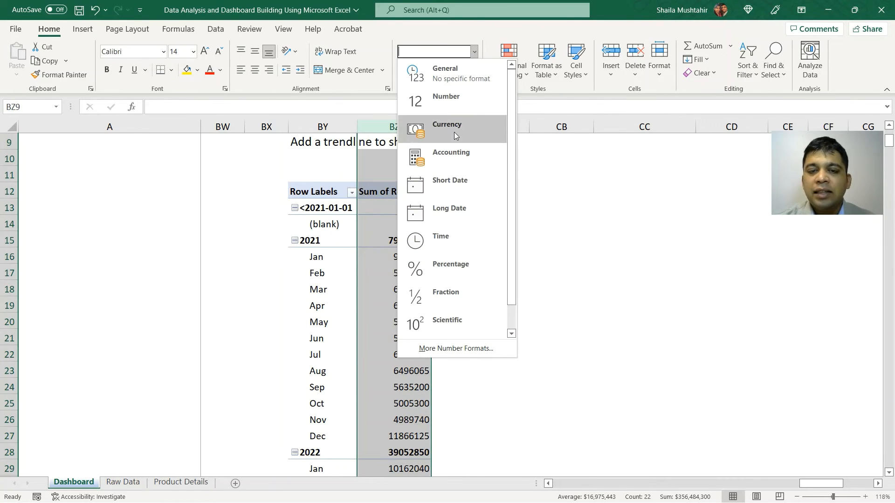
click(454, 133)
click(471, 70)
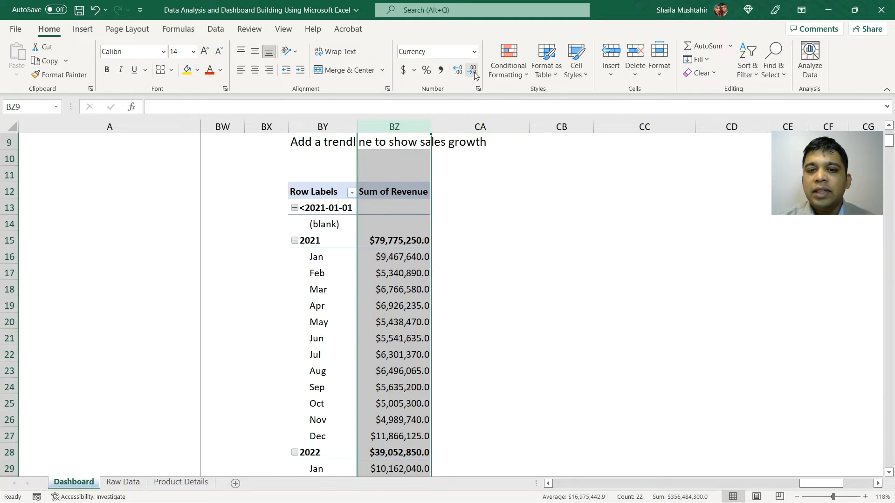
click(472, 70)
click(439, 268)
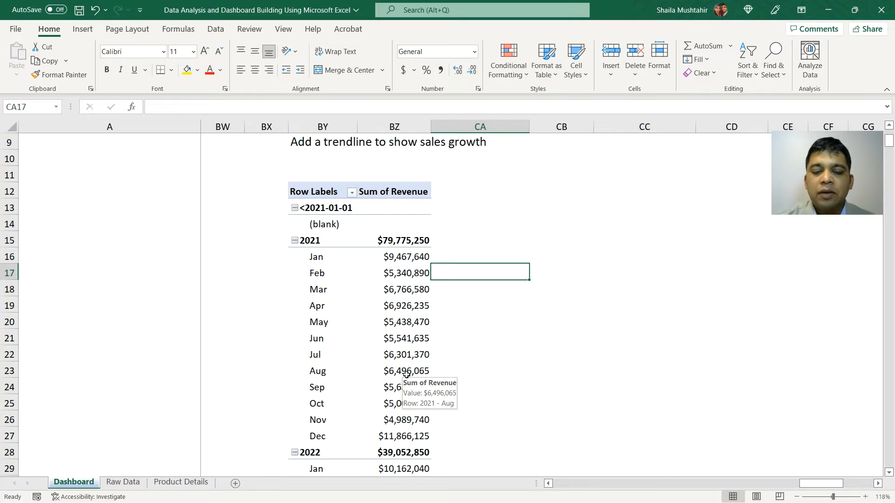
Step: Insert a clustered column PivotChart from the PivotTable
scroll(406, 373, down, 3)
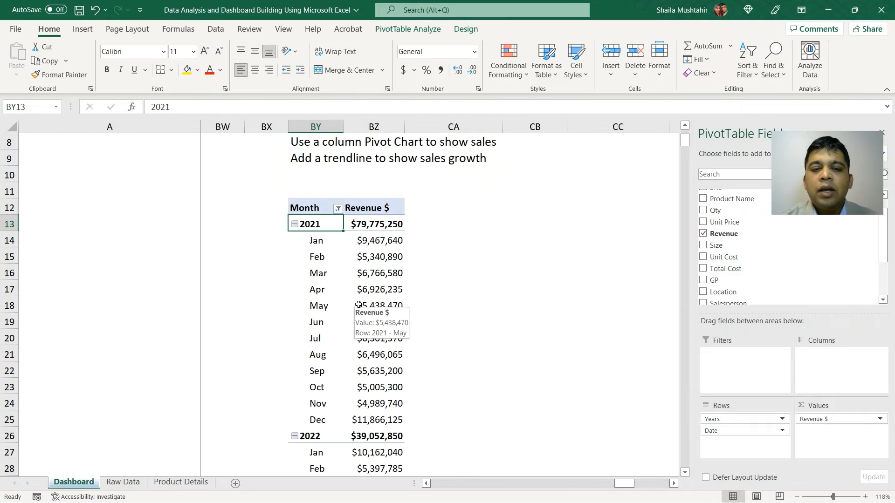
click(321, 276)
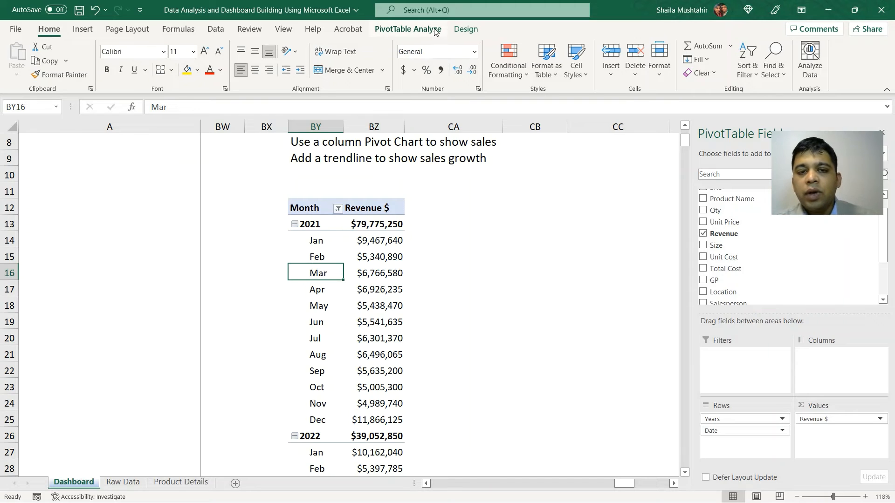
click(408, 29)
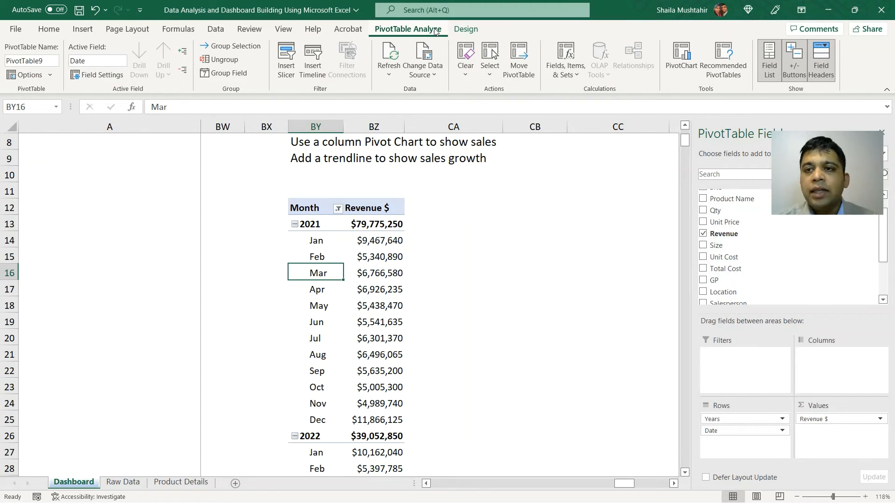
click(682, 55)
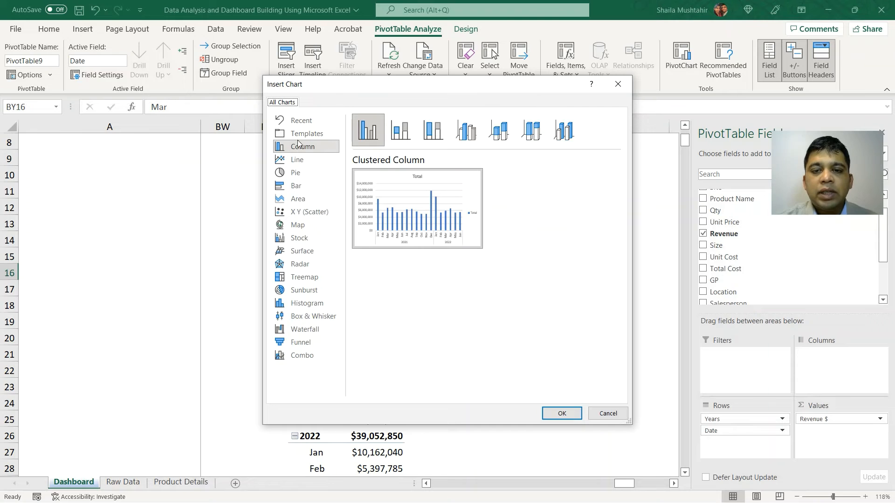
click(563, 414)
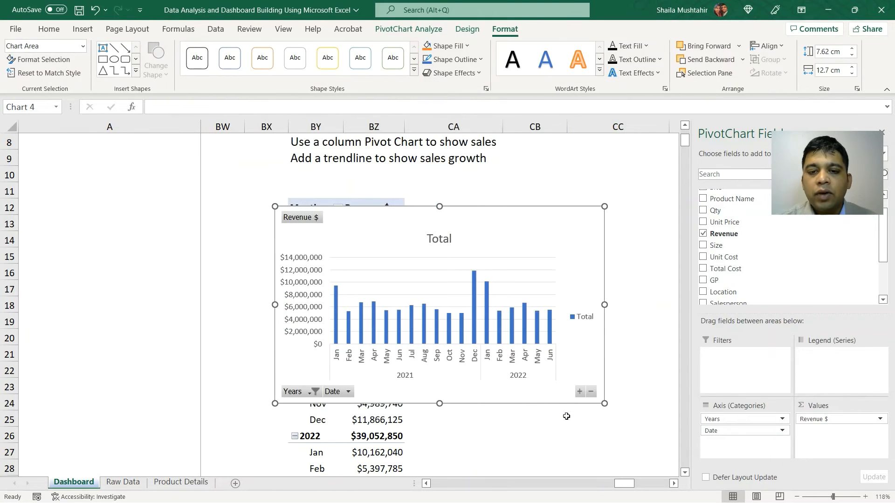
Step: Move the PivotChart beside the PivotTable and change its title to Revenue$
drag(520, 210, 584, 231)
click(508, 259)
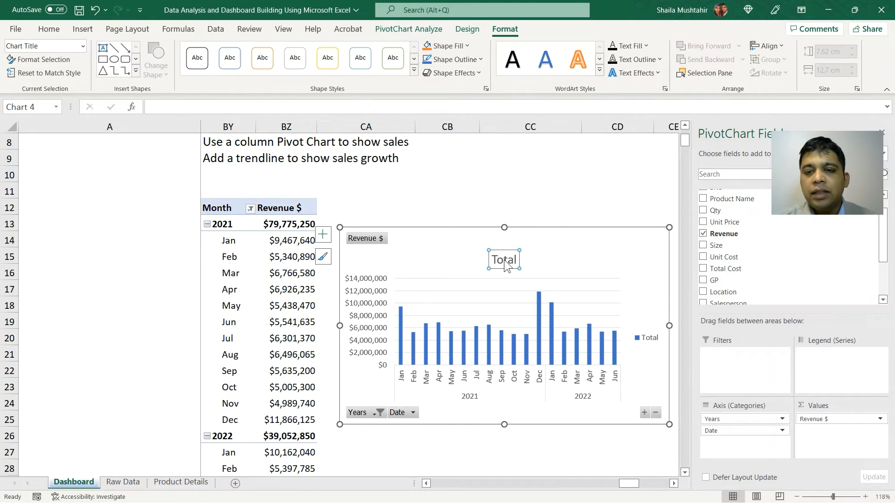
text(Revenue$)
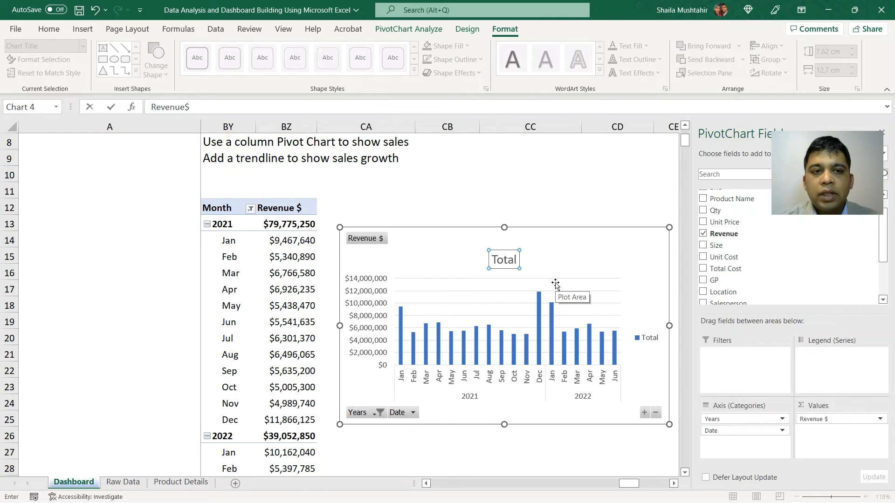
key(Return)
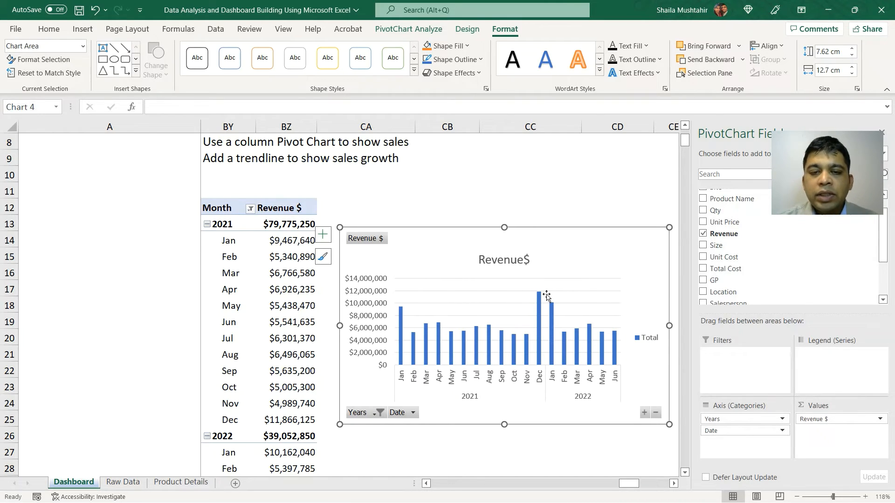
click(350, 193)
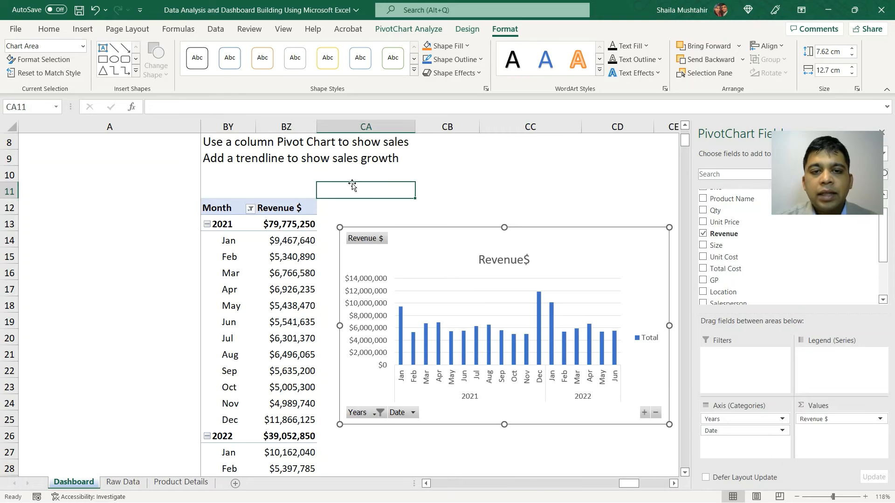
Step: Add a linear trendline to the chart's revenue series and display its equation on the chart
scroll(419, 242, left, 2)
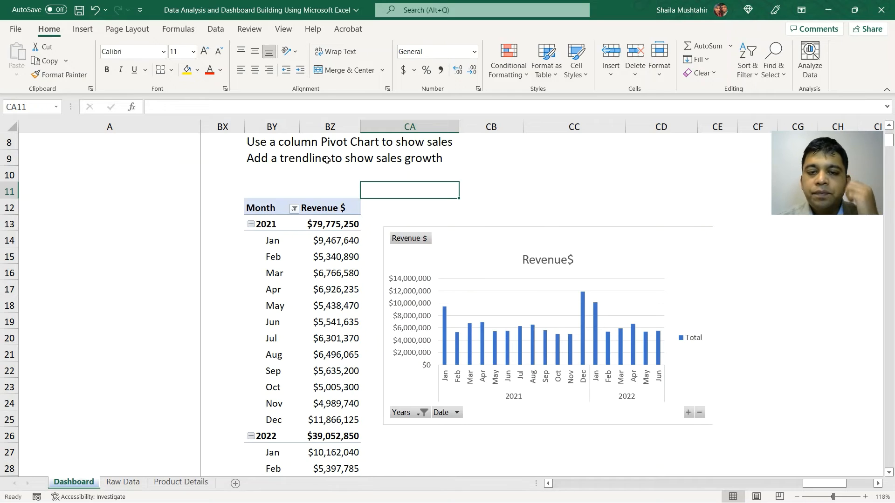
click(487, 265)
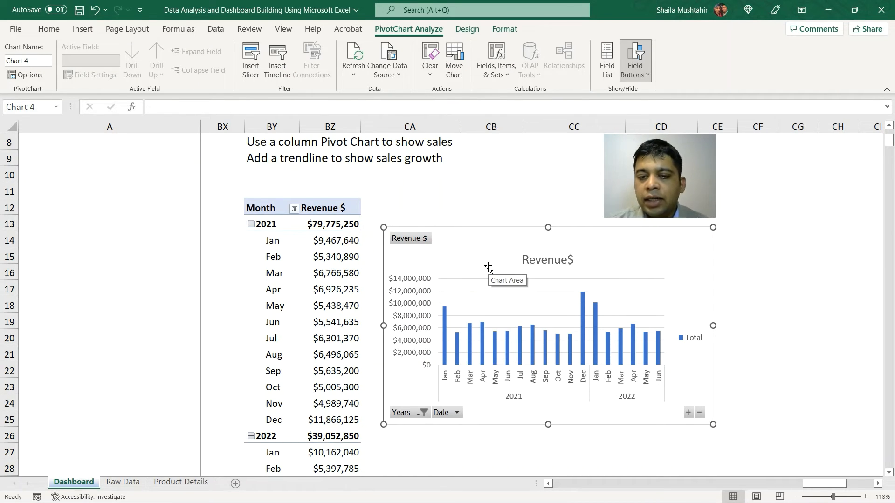
click(471, 337)
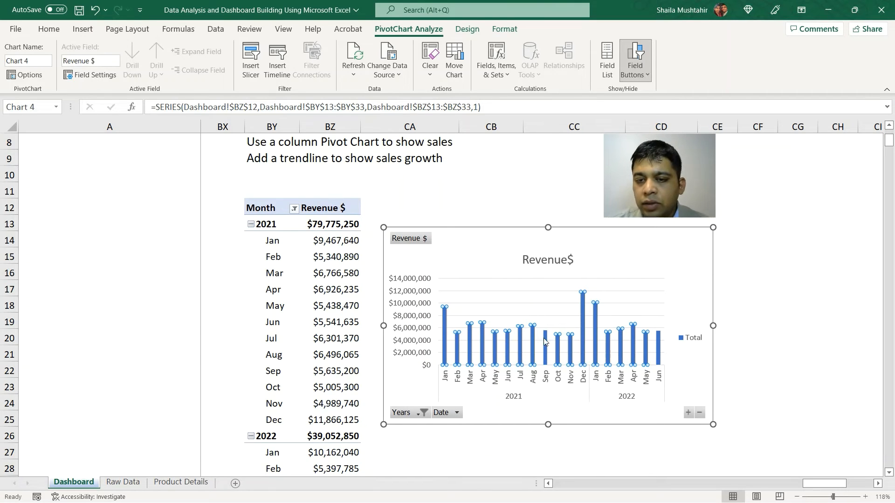
right_click(471, 338)
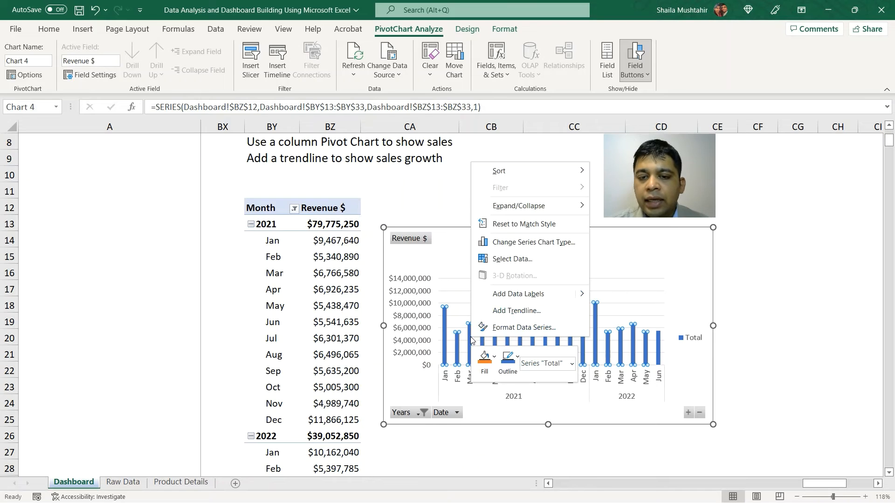
click(516, 310)
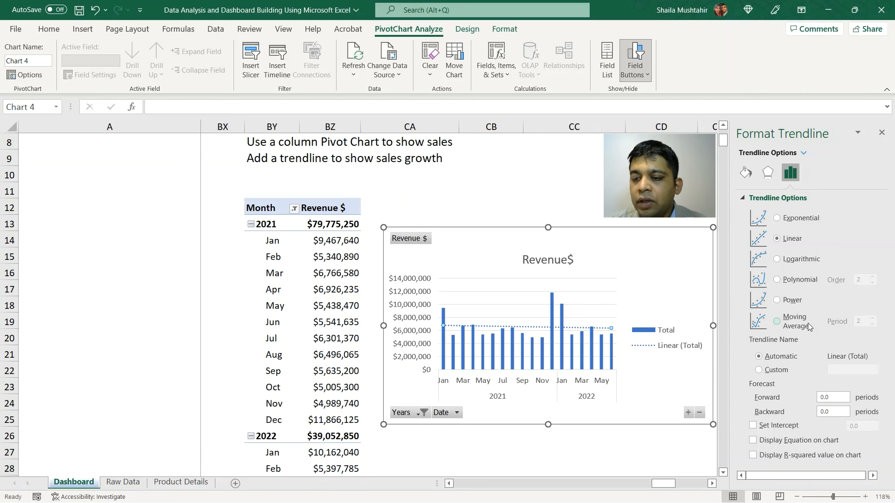
click(753, 440)
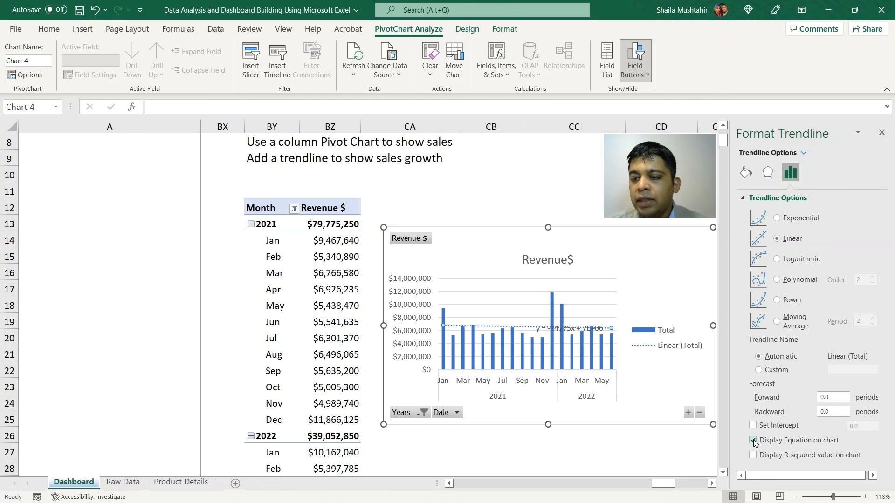